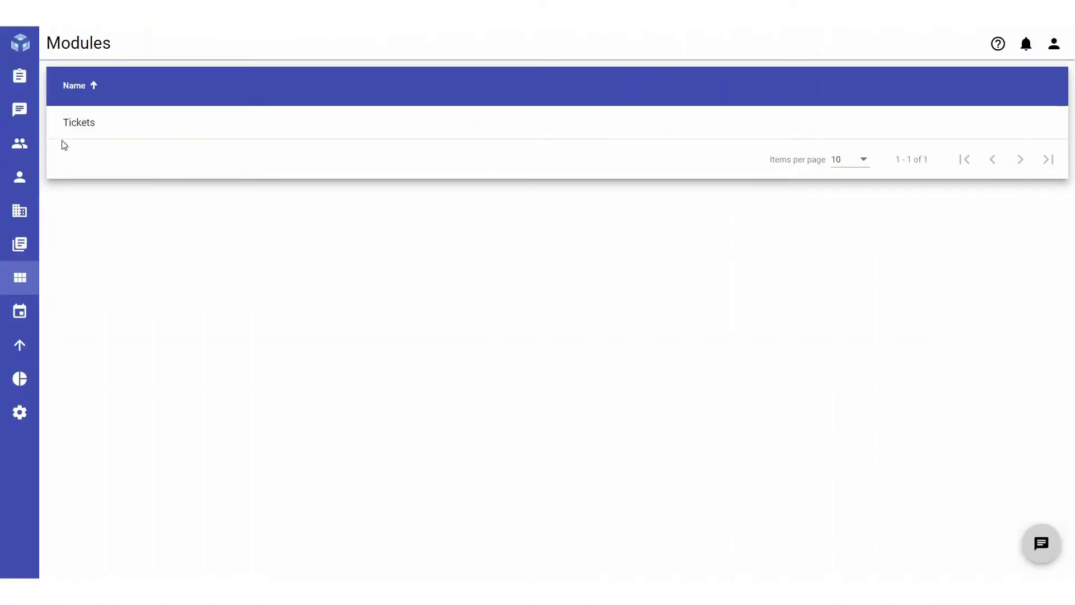
Go to the Tickets module under Modules and show its Triggers list
mouse_move(41, 243)
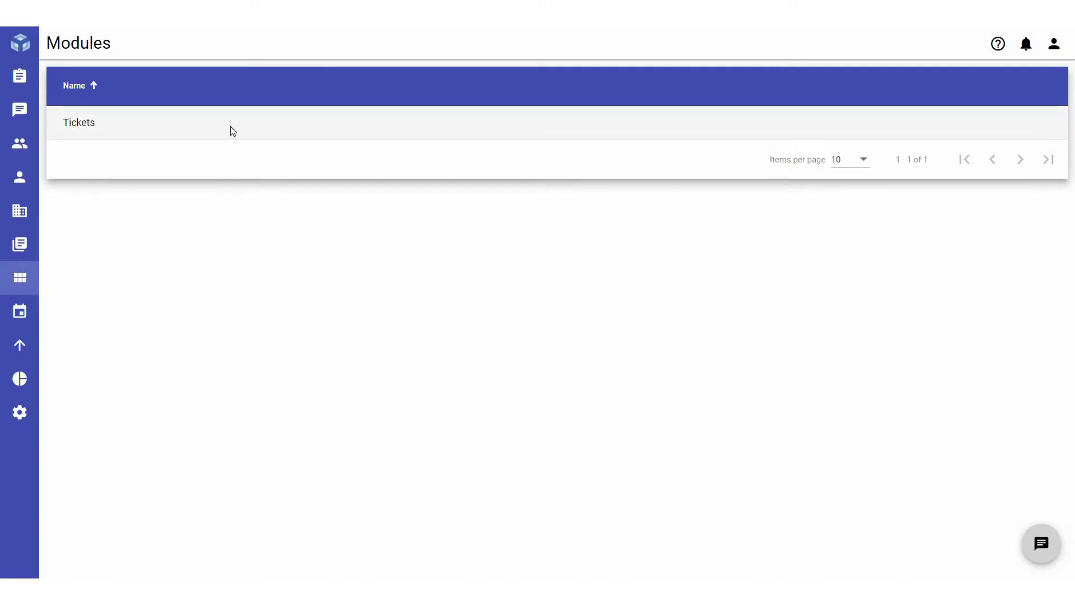
click(231, 132)
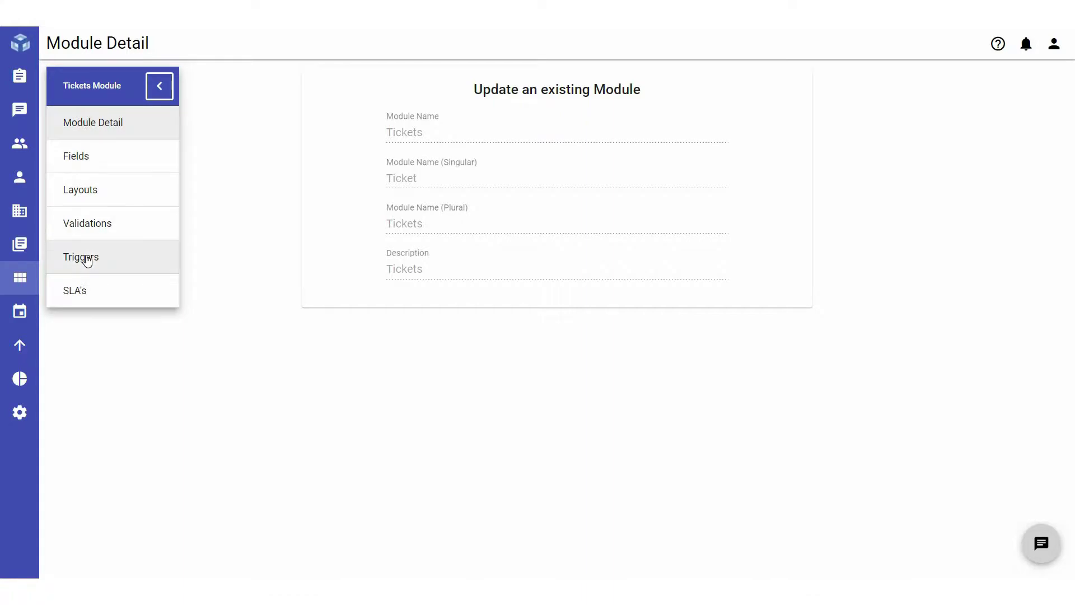
click(88, 257)
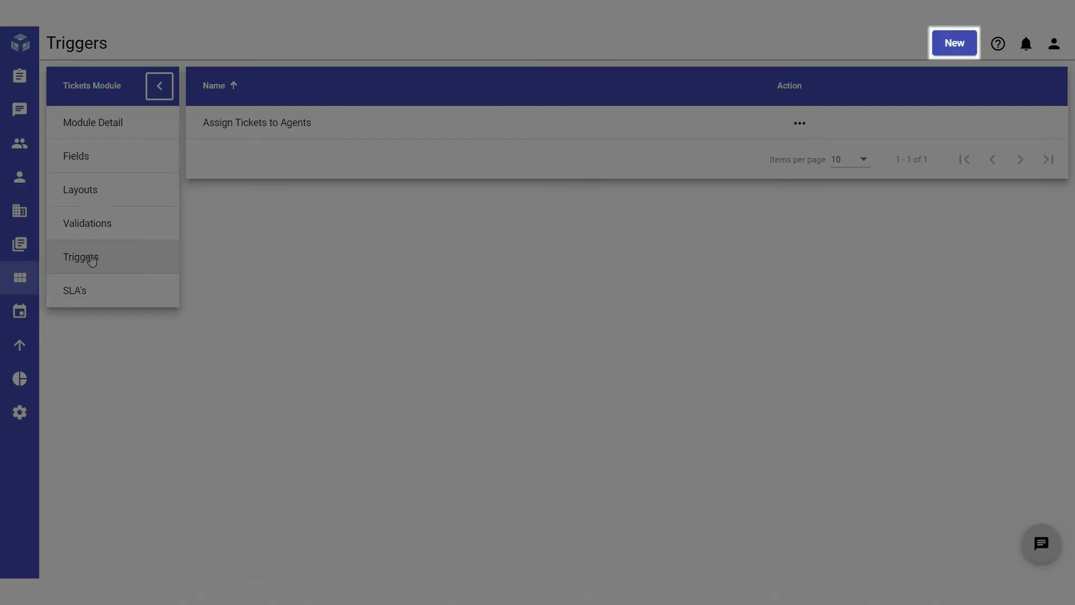
Create a new trigger named 'Assign Tickets' with a reassignment description and trigger type Create
click(962, 48)
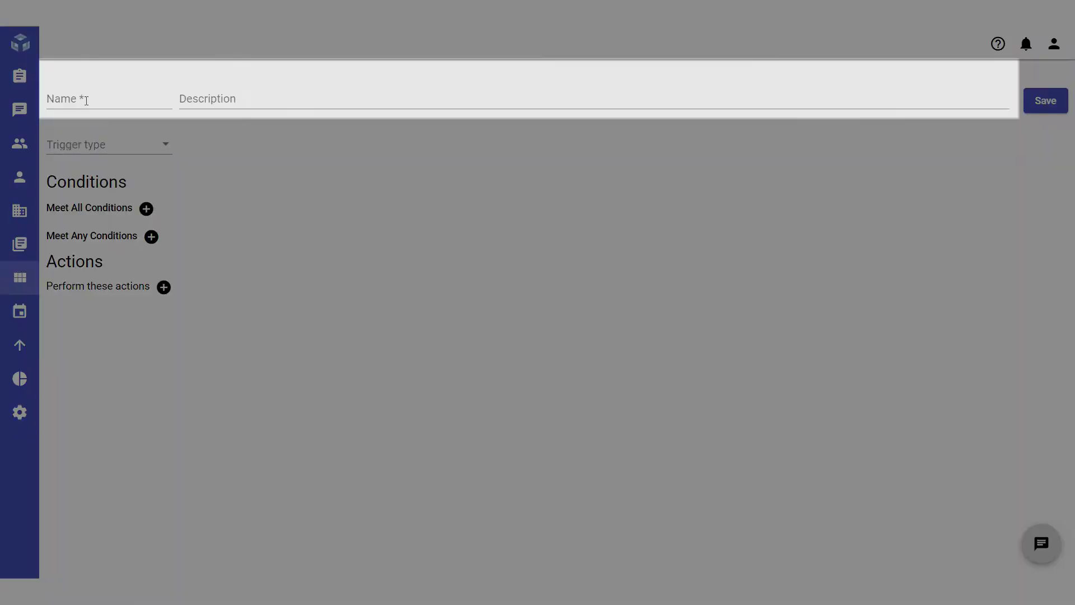
click(86, 101)
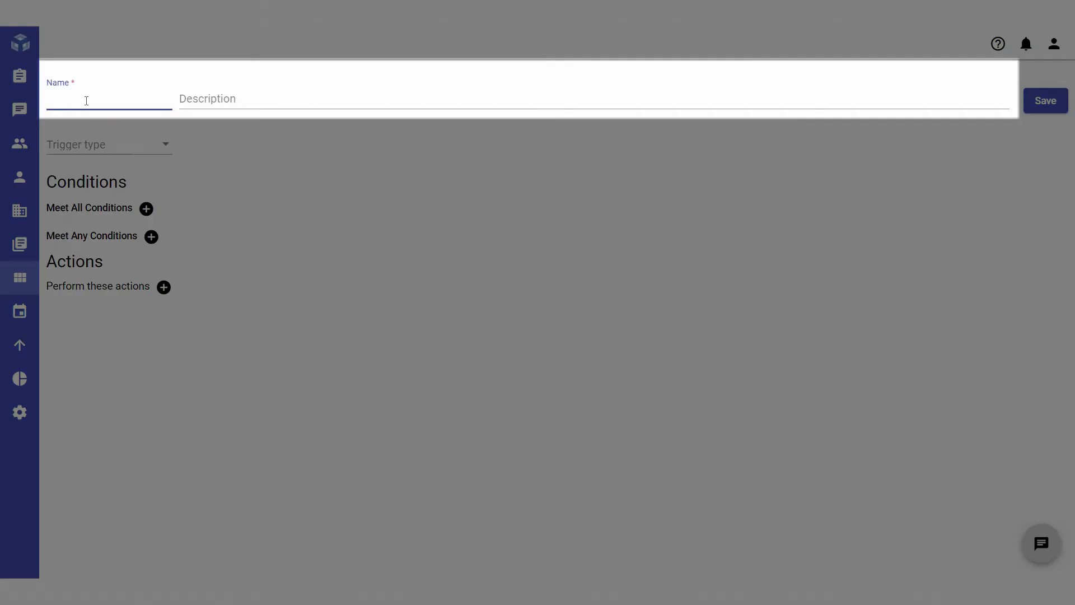
text(Assign Tickets)
click(207, 101)
text(Assign)
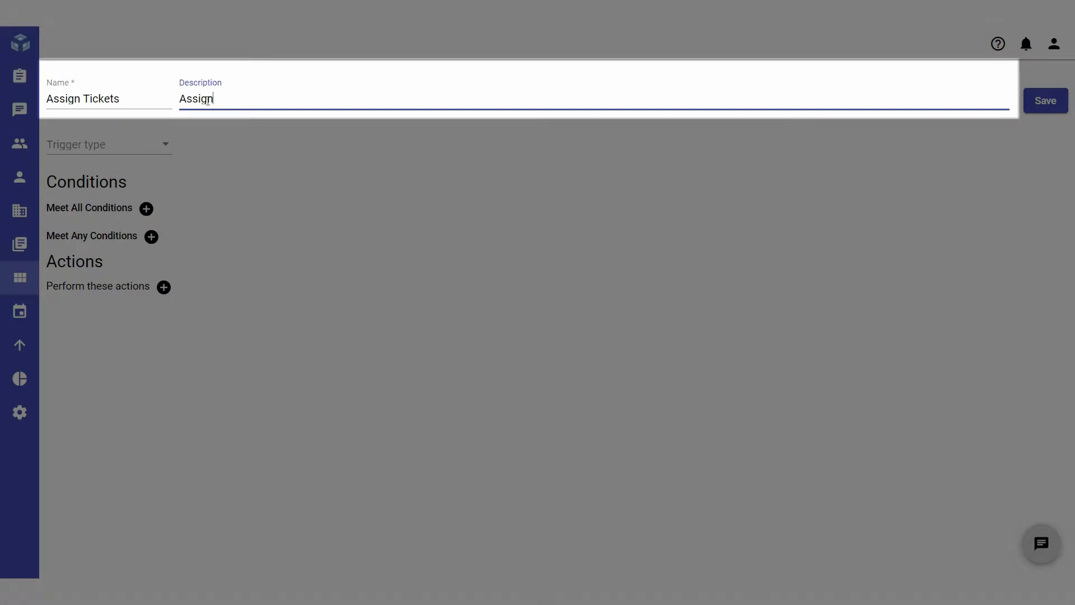
text( Tickets from Madeleine to Nick)
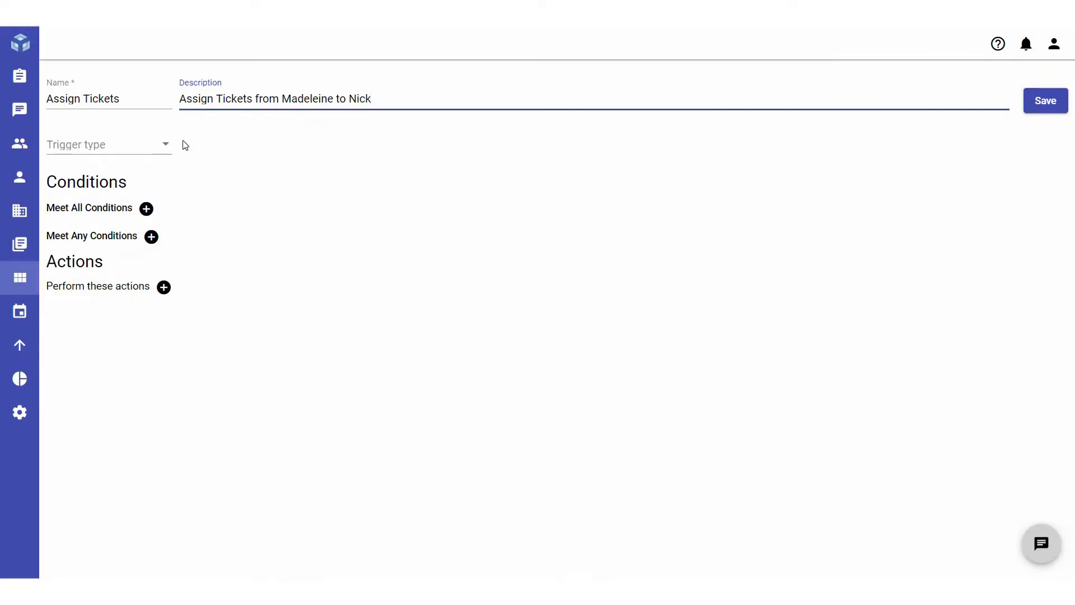
click(185, 145)
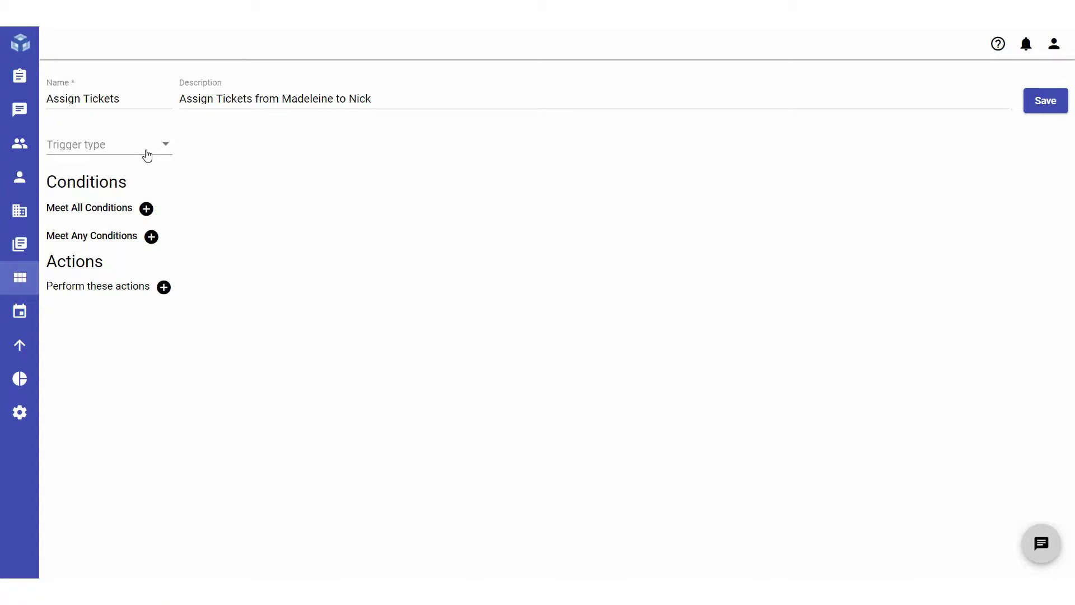
click(148, 155)
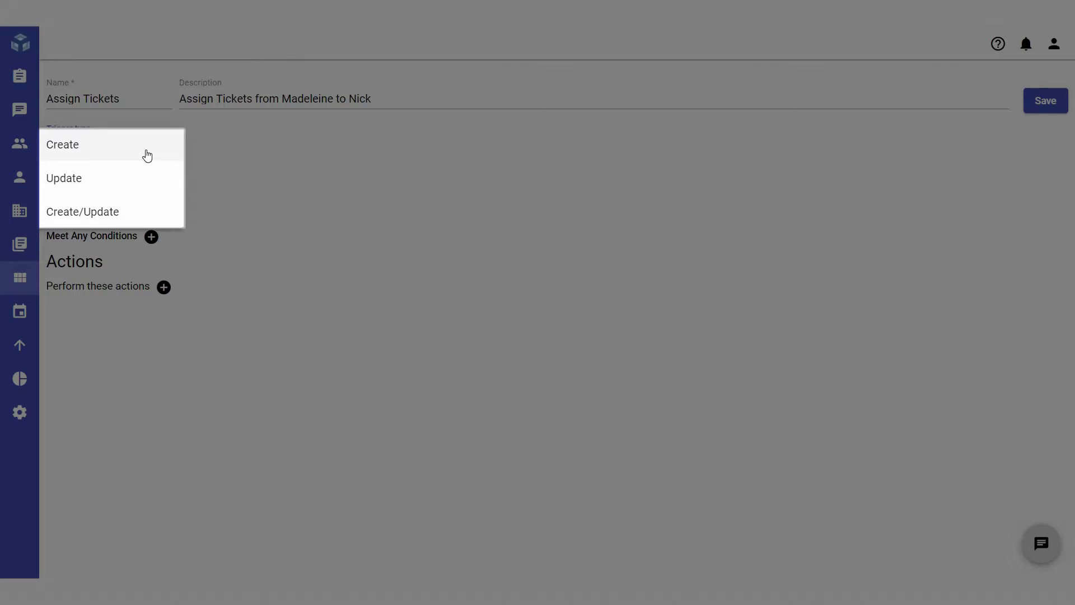
click(147, 156)
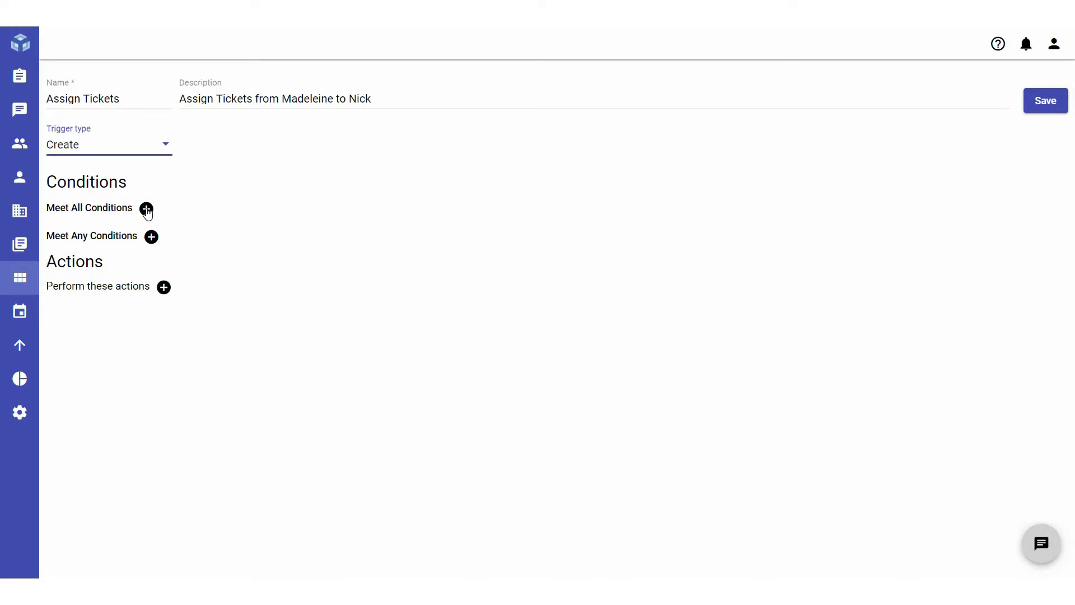
Add a must-meet condition: Requestor Equals to the original requester's e-mail
click(146, 208)
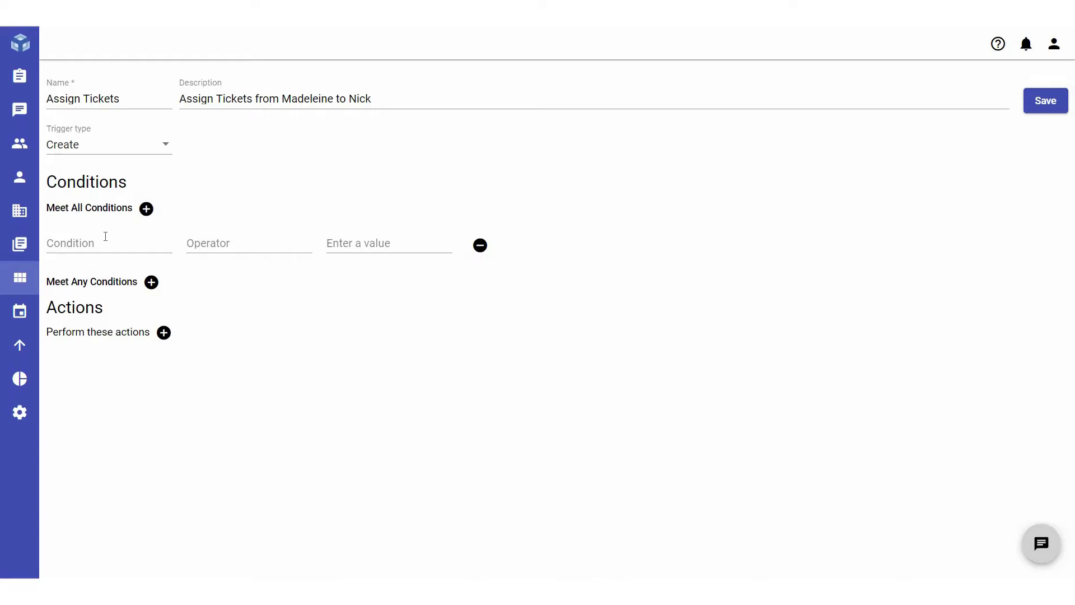
click(105, 236)
drag(166, 287, 132, 348)
click(84, 384)
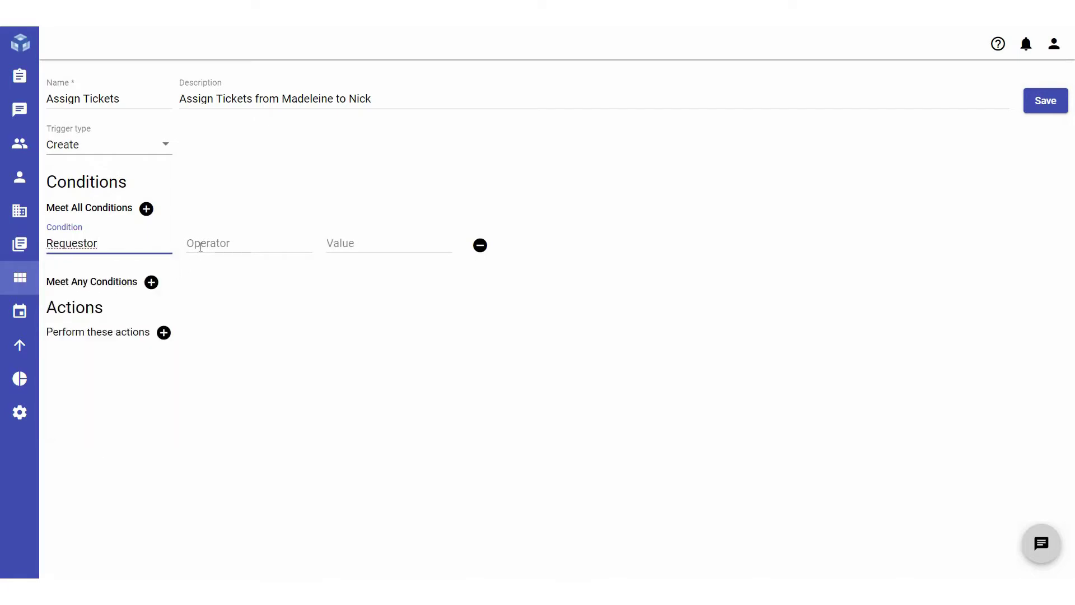
click(202, 245)
click(215, 274)
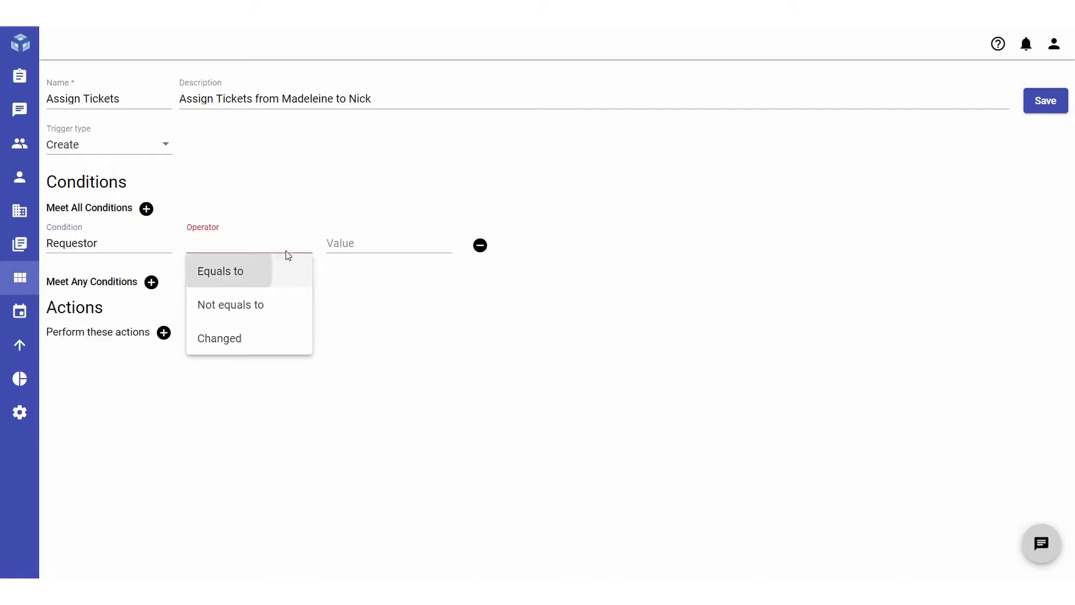
click(338, 245)
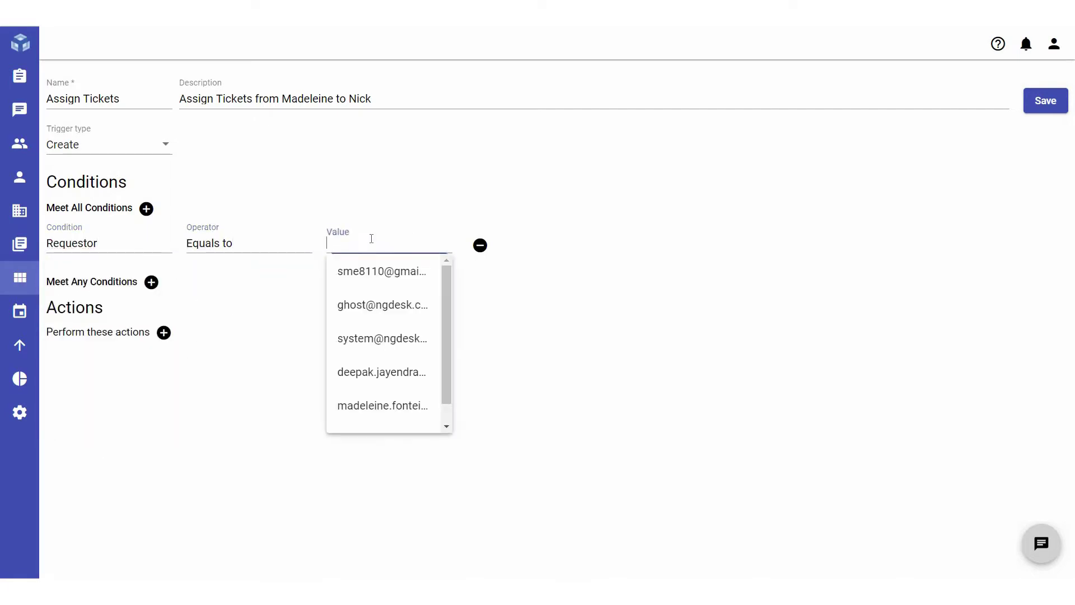
click(406, 408)
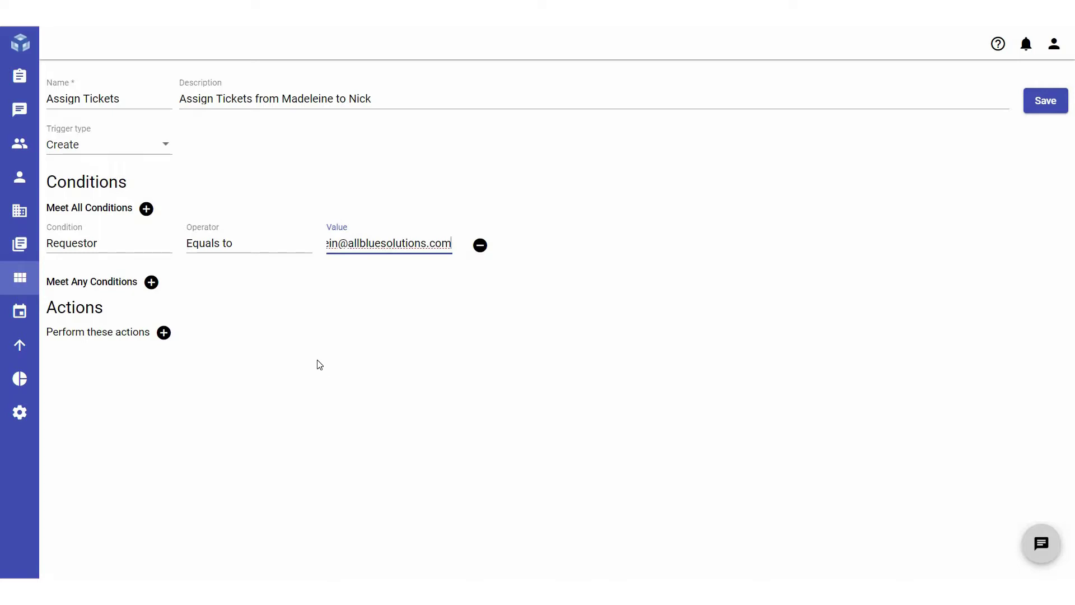
Try any-of conditions Status equals Open and Priority Medium, then remove both
click(151, 282)
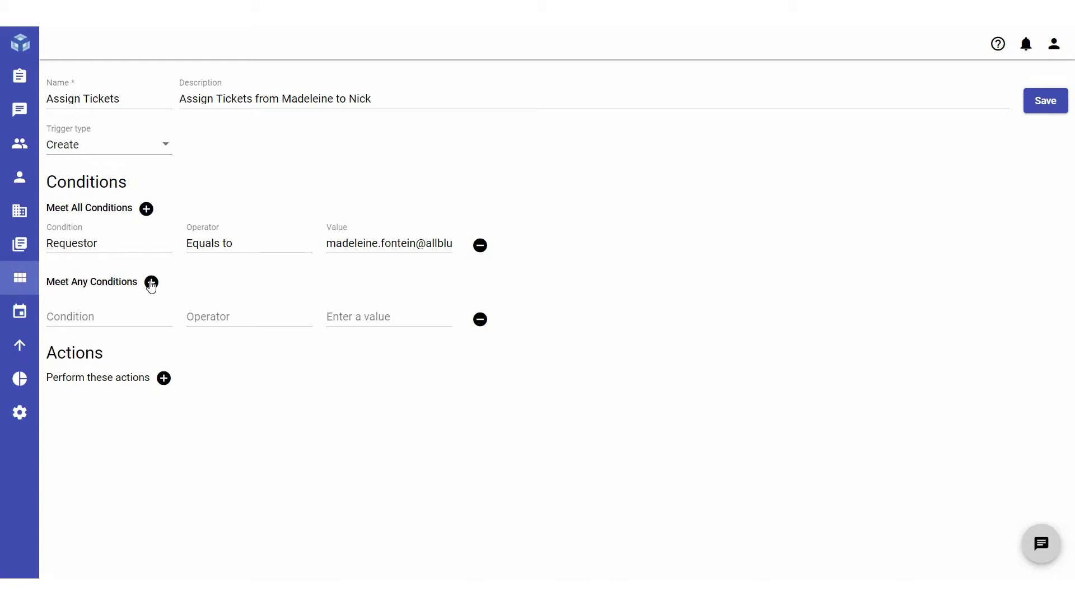
click(70, 316)
click(73, 417)
click(151, 282)
click(357, 366)
click(351, 431)
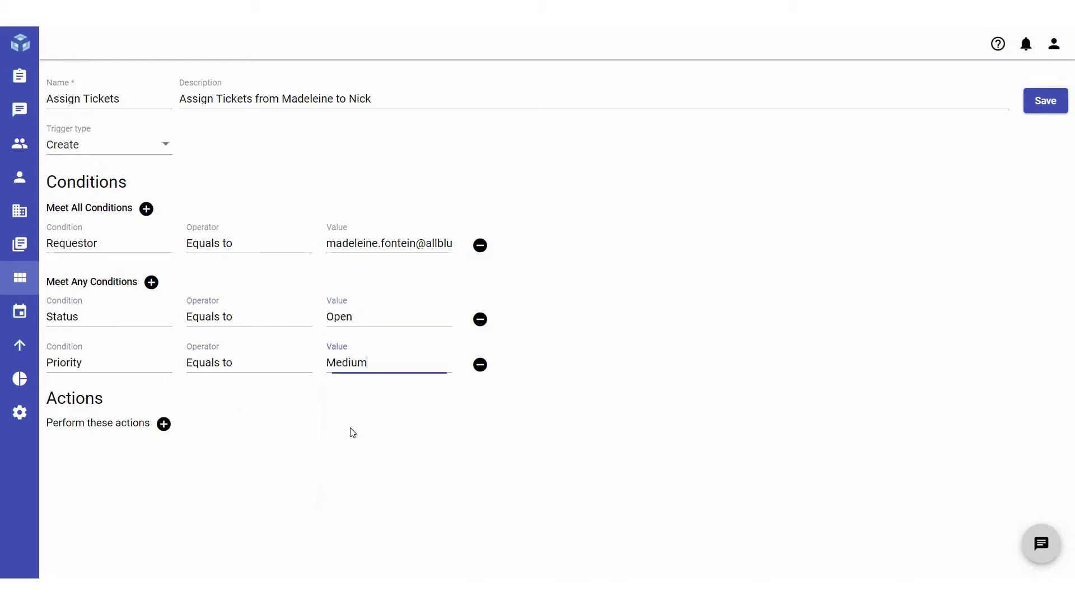
click(348, 513)
click(480, 365)
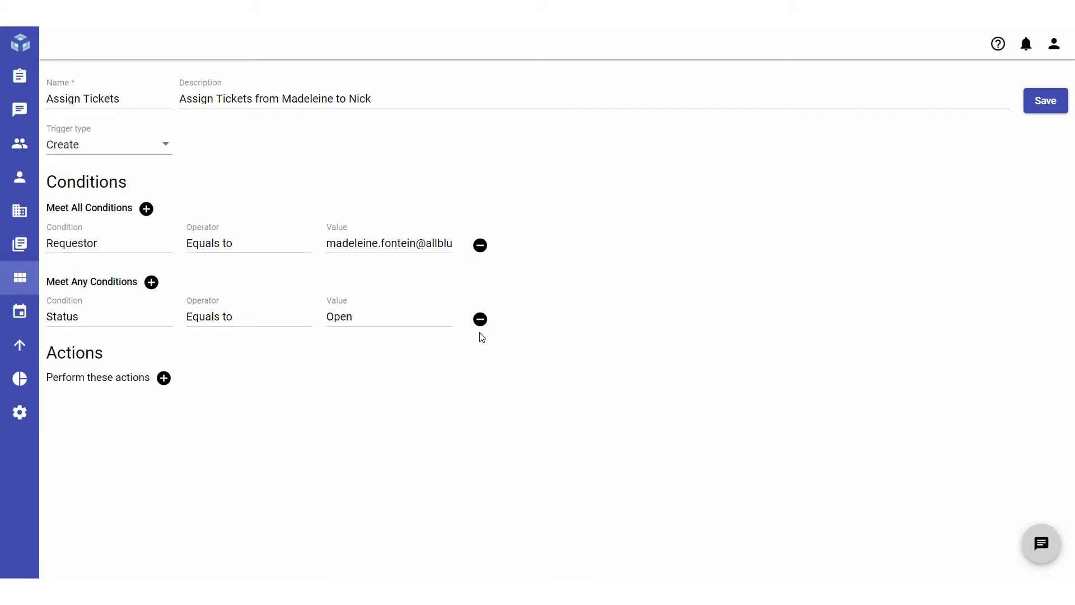
click(480, 319)
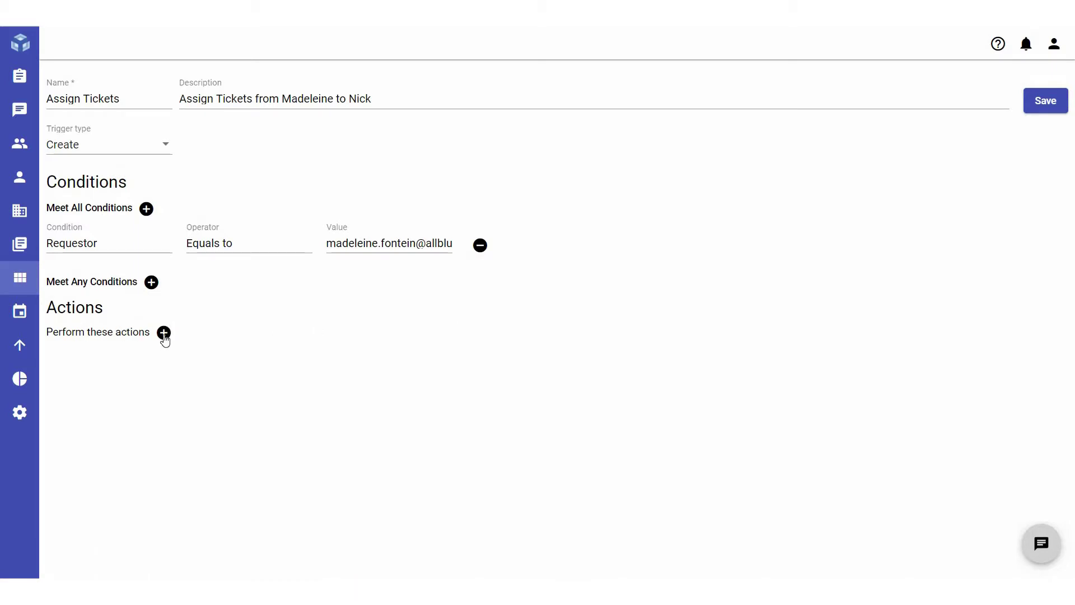
Add an Update Entry action setting the ticket's Assignee field to the replacement agent
click(163, 333)
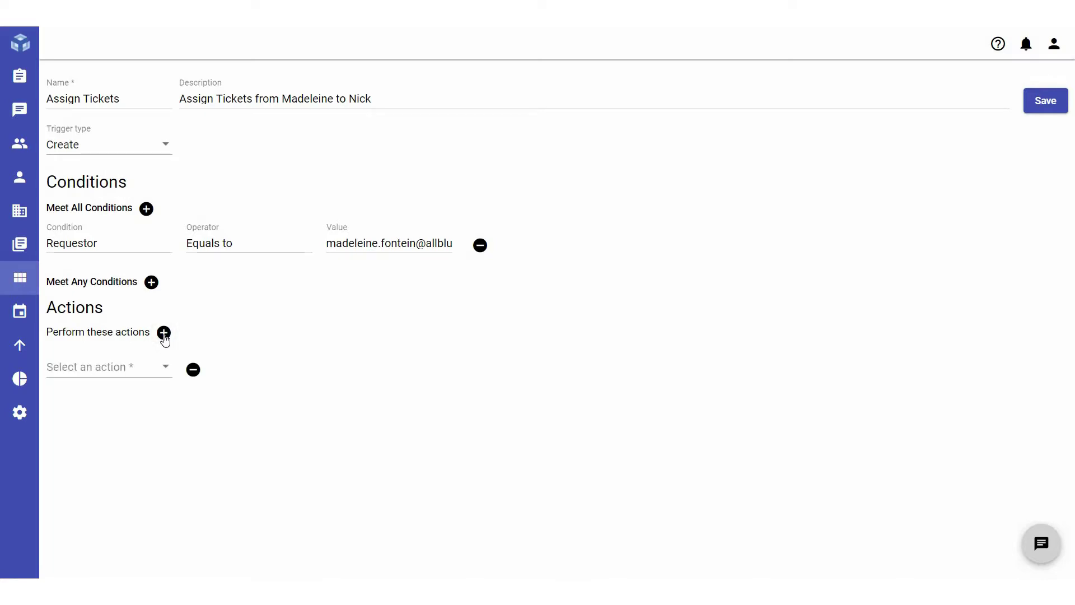
click(164, 366)
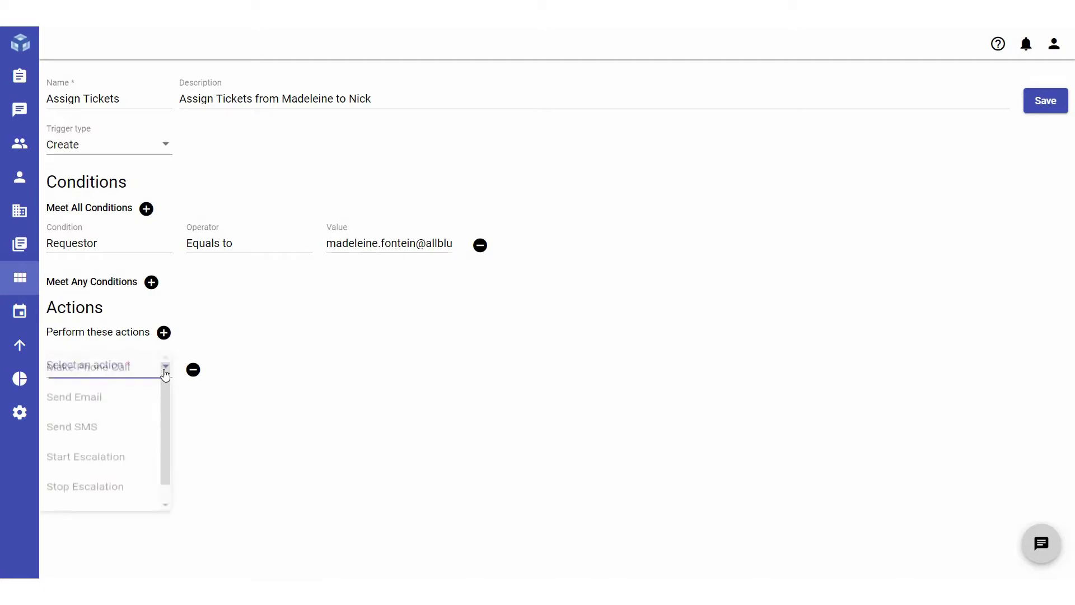
drag(177, 381, 176, 401)
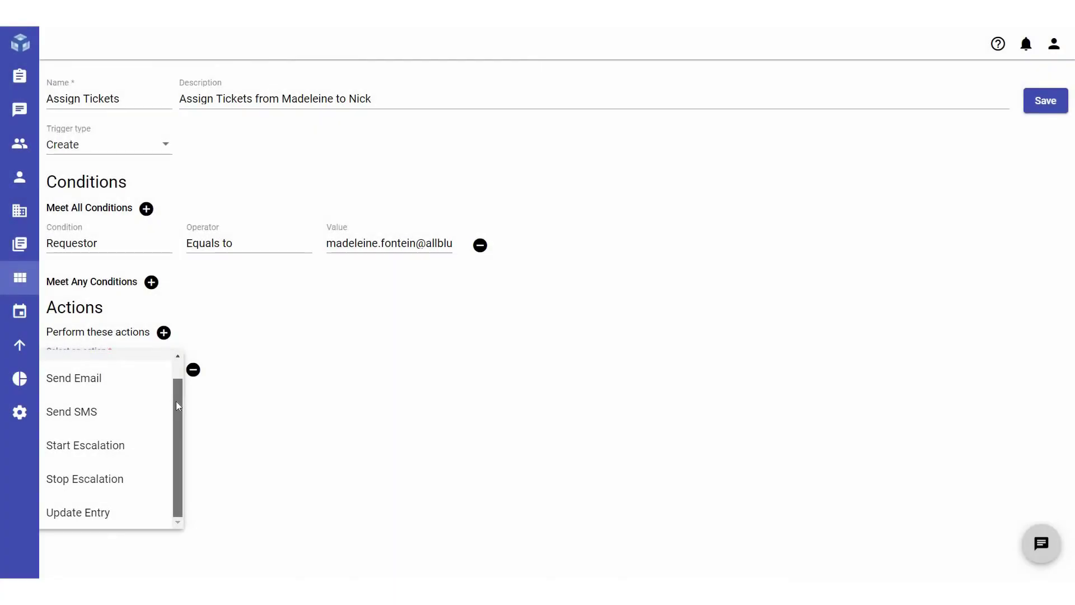
click(106, 513)
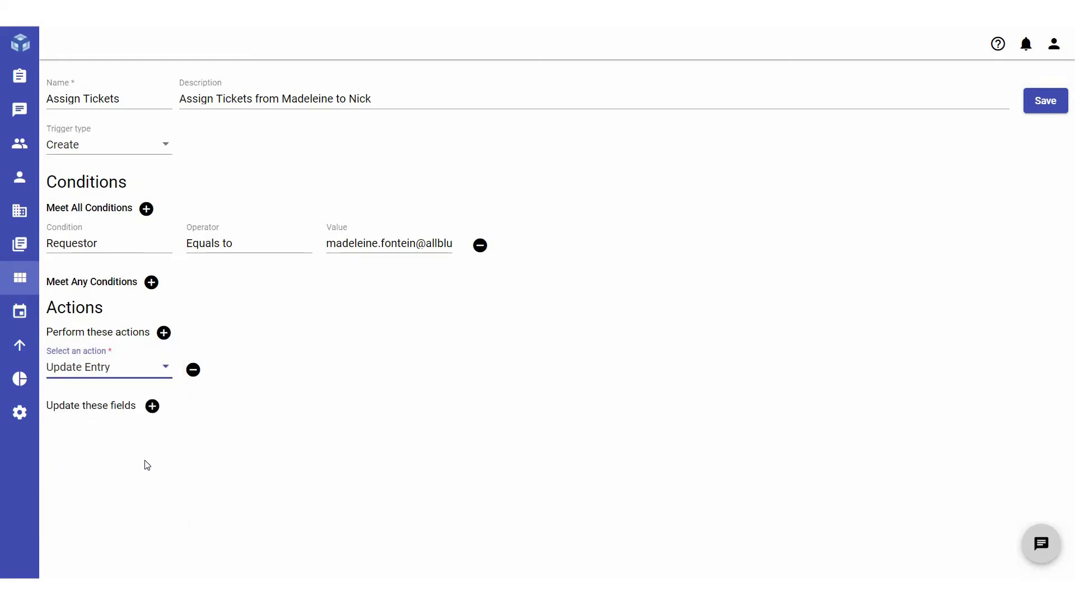
click(153, 408)
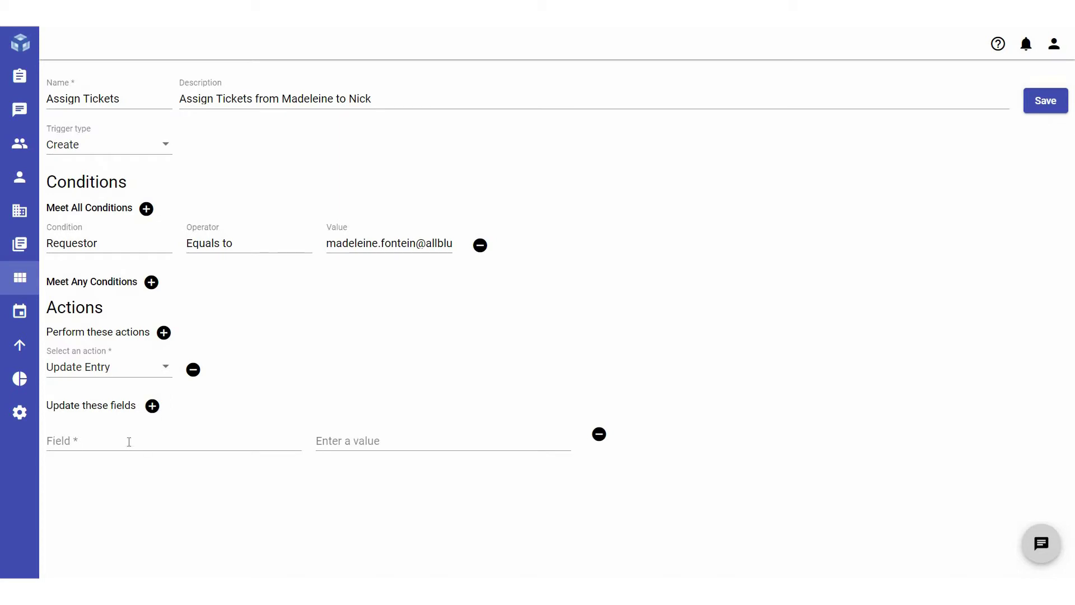
click(128, 442)
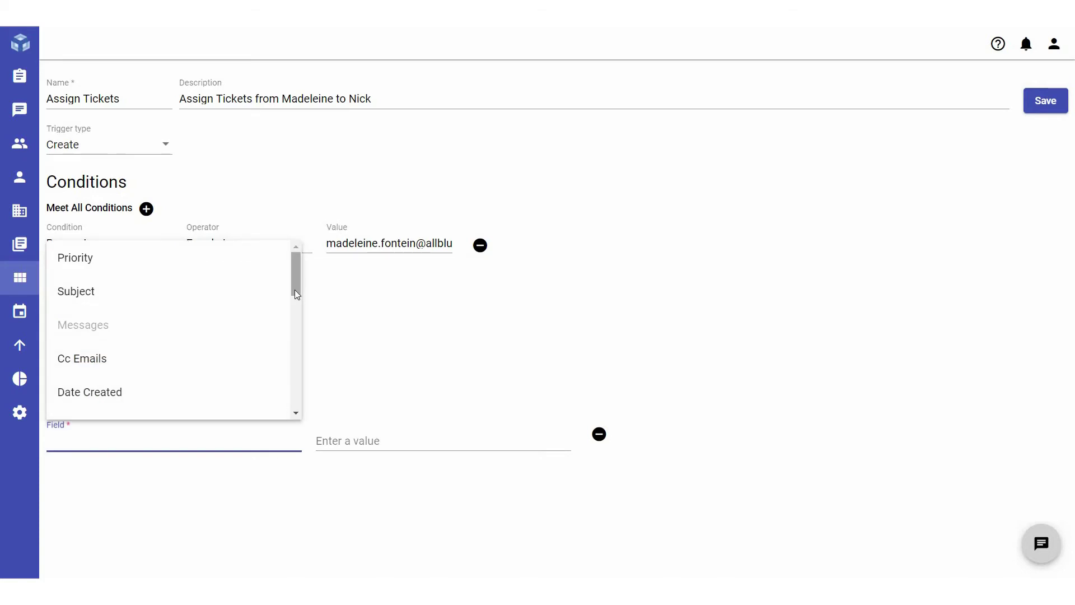
drag(295, 290, 295, 329)
scroll(187, 339, down, 3)
click(168, 338)
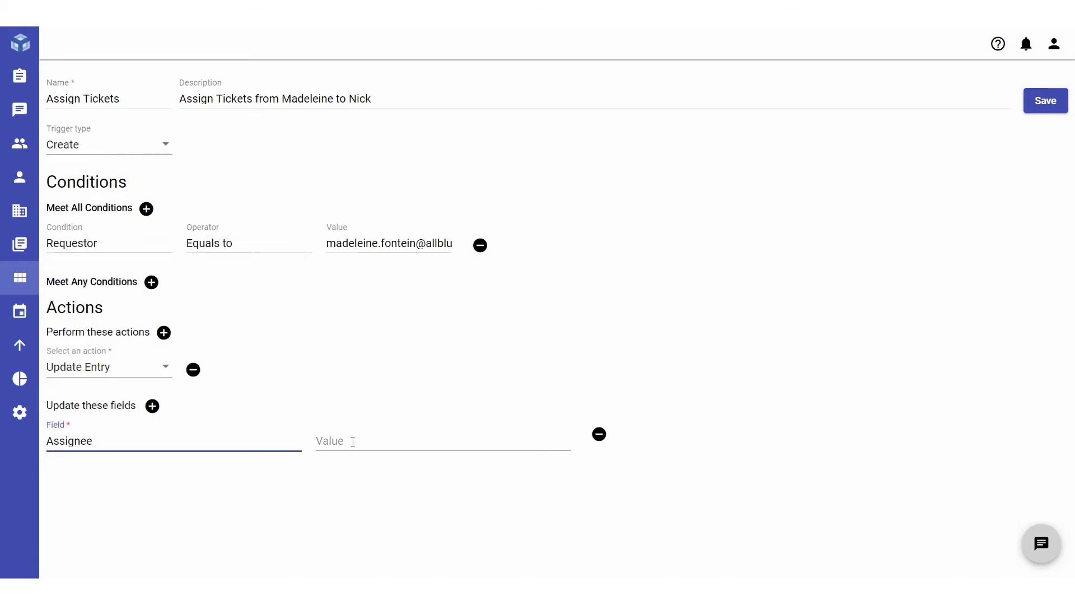
click(353, 441)
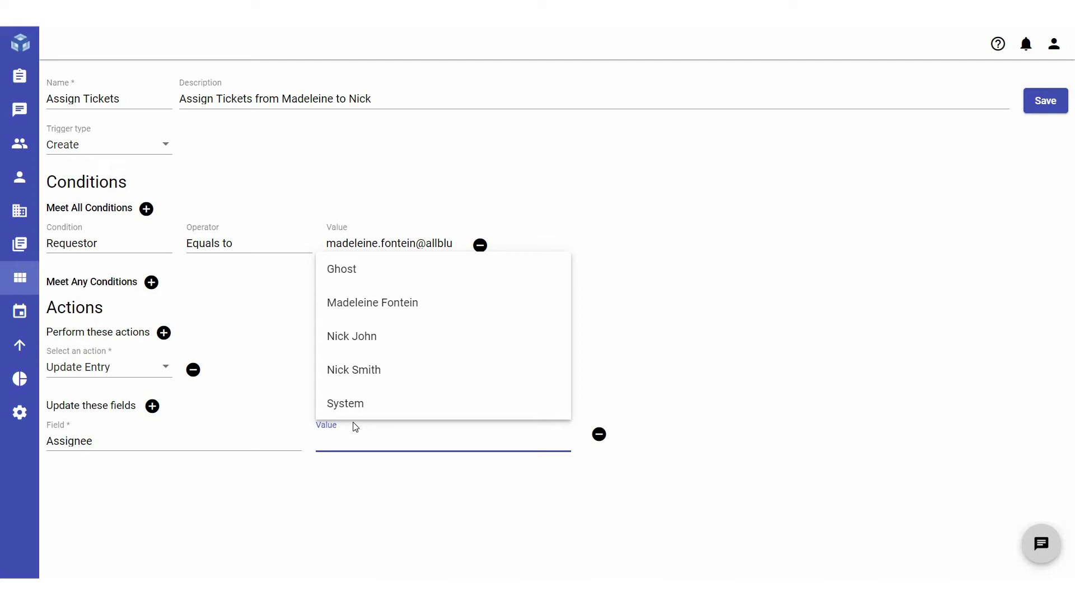
click(354, 371)
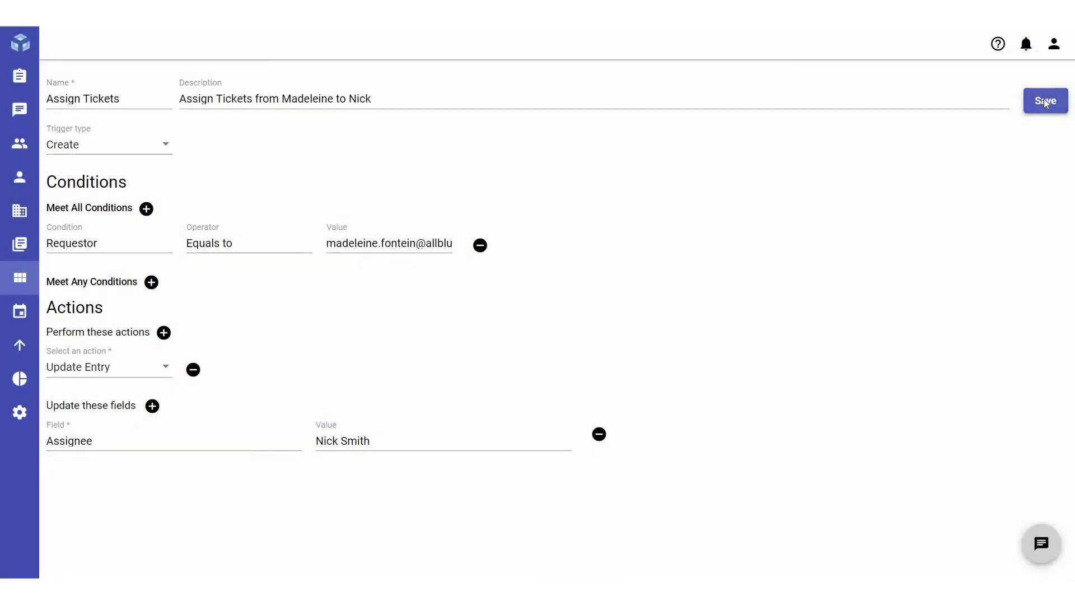
Save the new trigger and delete the old 'Assign Tickets to Agents' trigger
click(1044, 100)
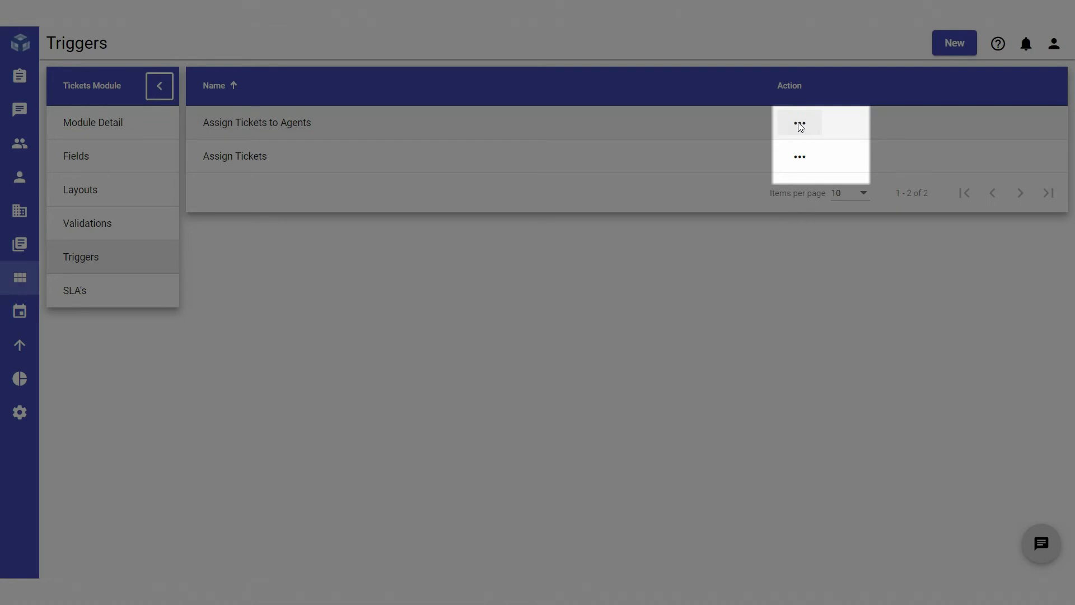
click(799, 125)
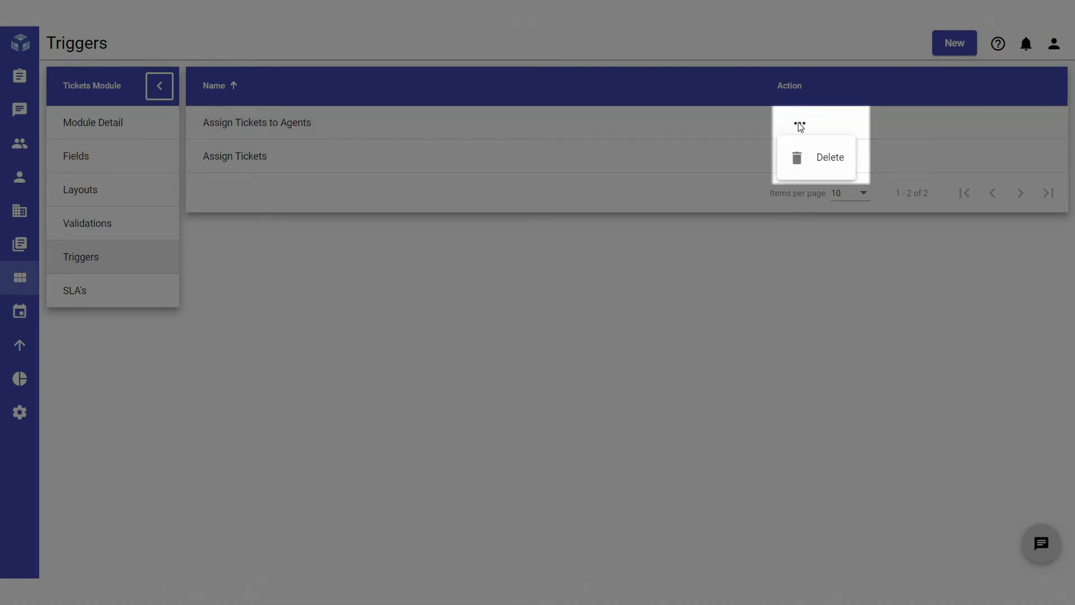
click(811, 163)
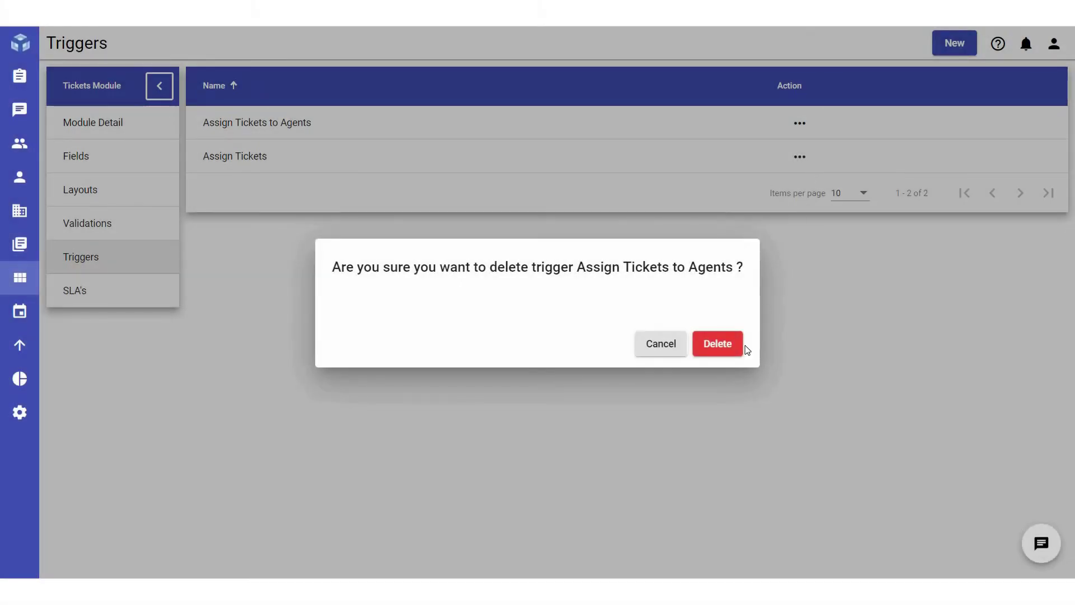
click(724, 350)
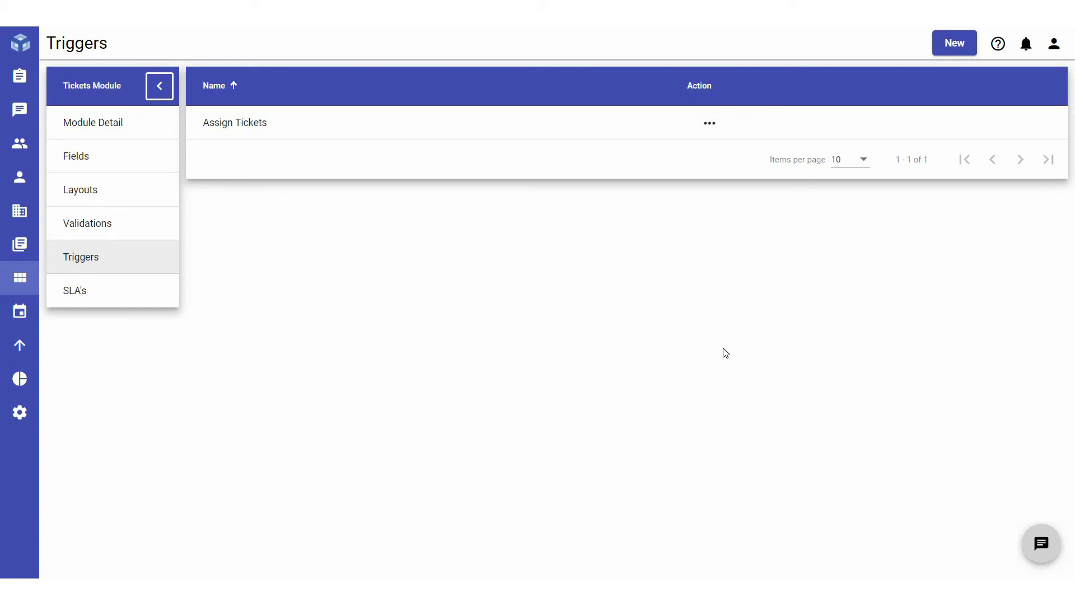
Switch the Assign Tickets condition to another requester's e-mail, update the description's name, and save
click(307, 123)
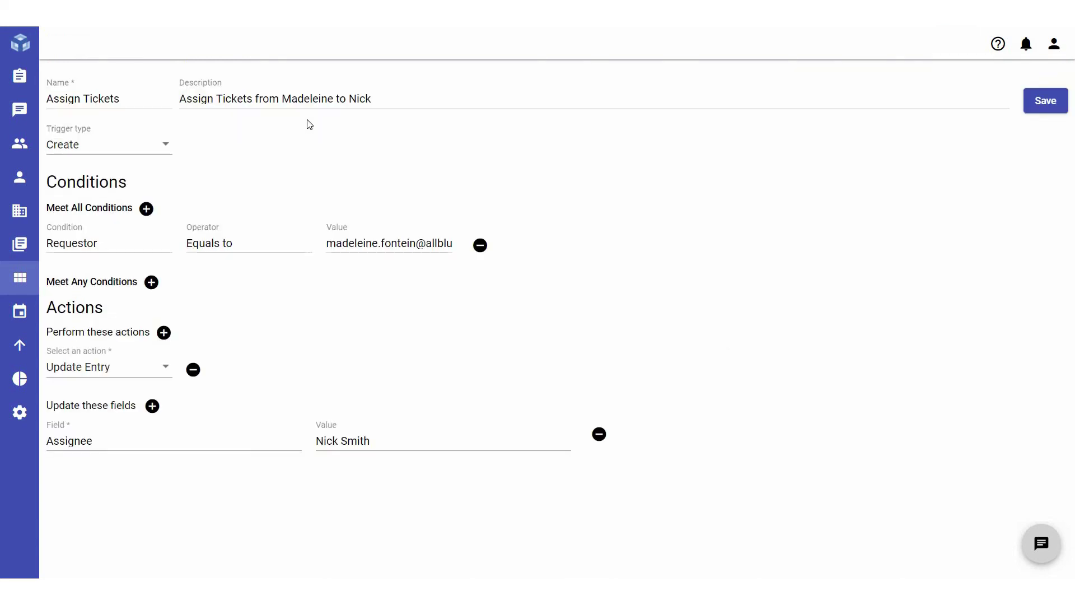
click(444, 243)
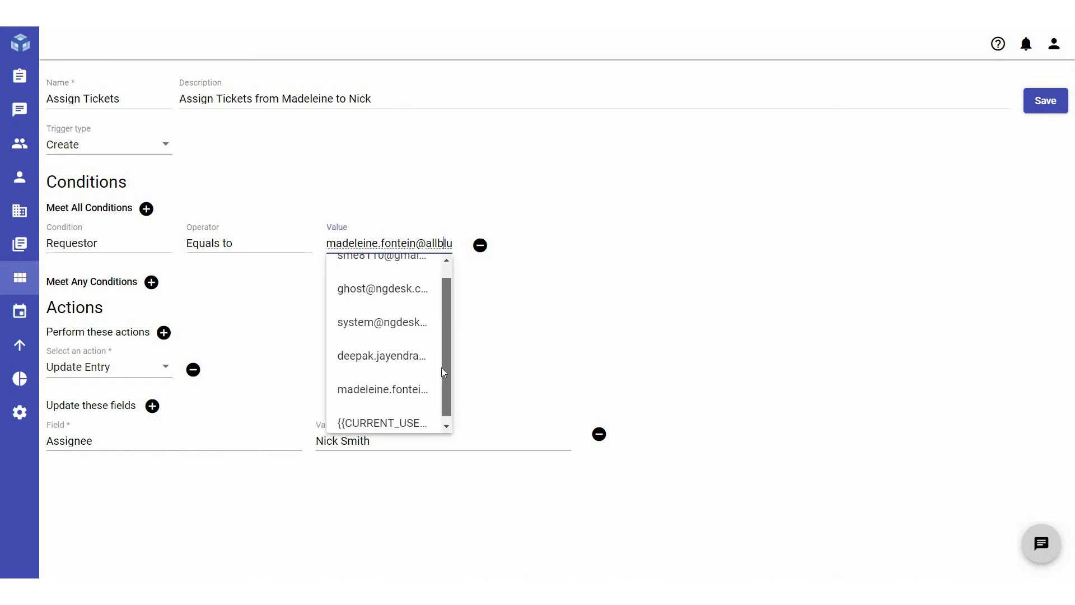
click(412, 357)
drag(334, 98, 282, 99)
text(Deepa)
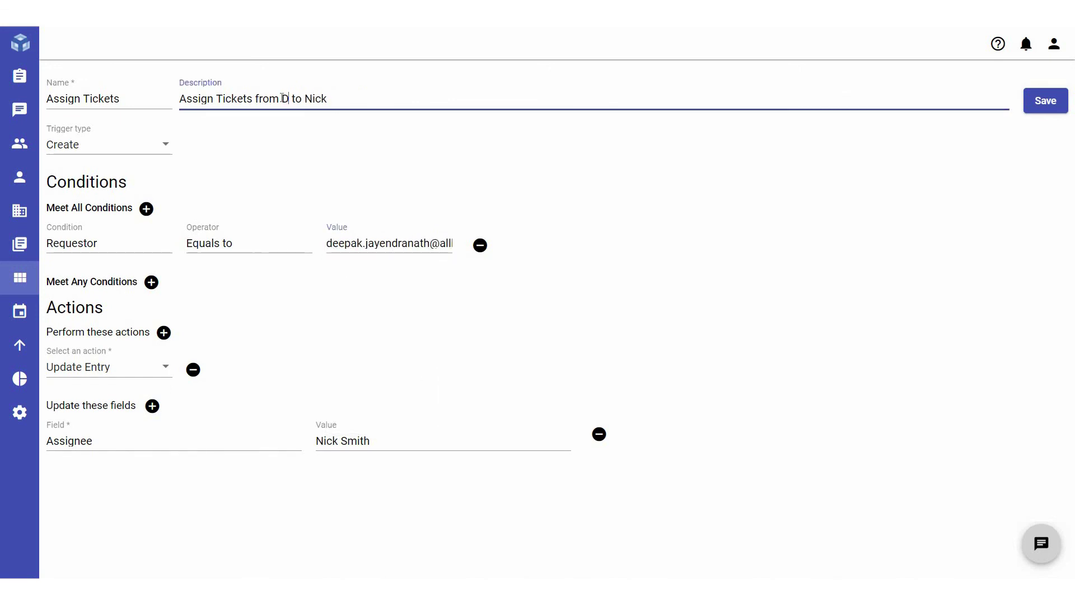
text(k)
click(1051, 105)
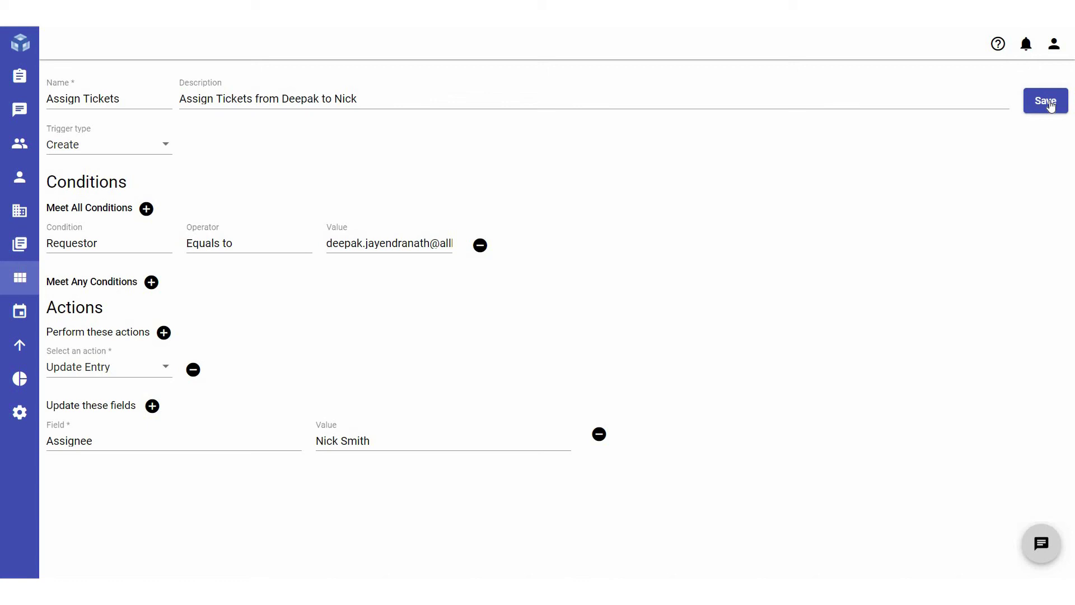
click(1051, 105)
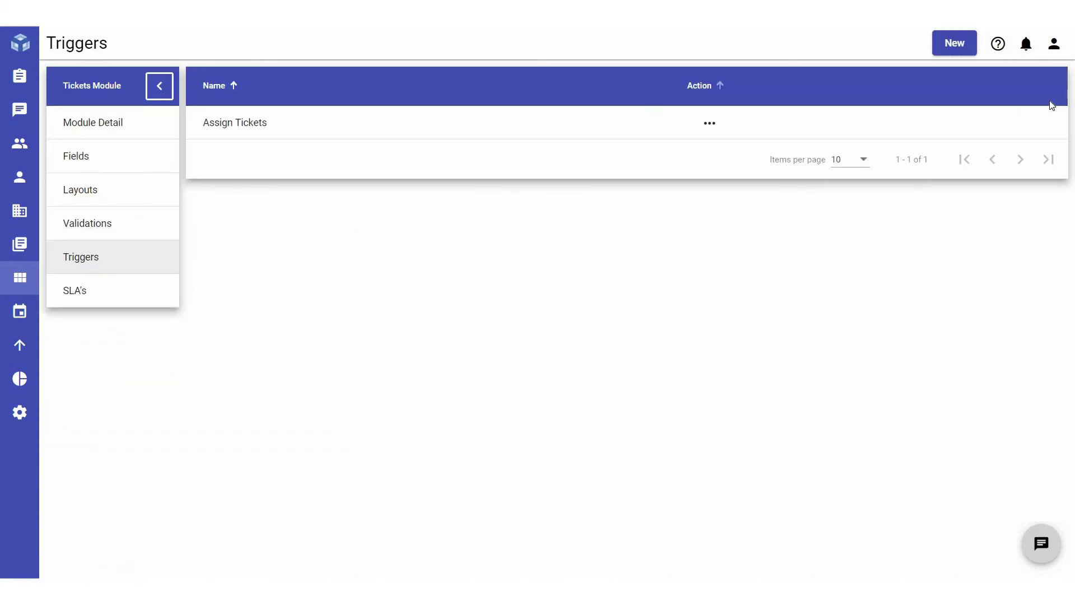